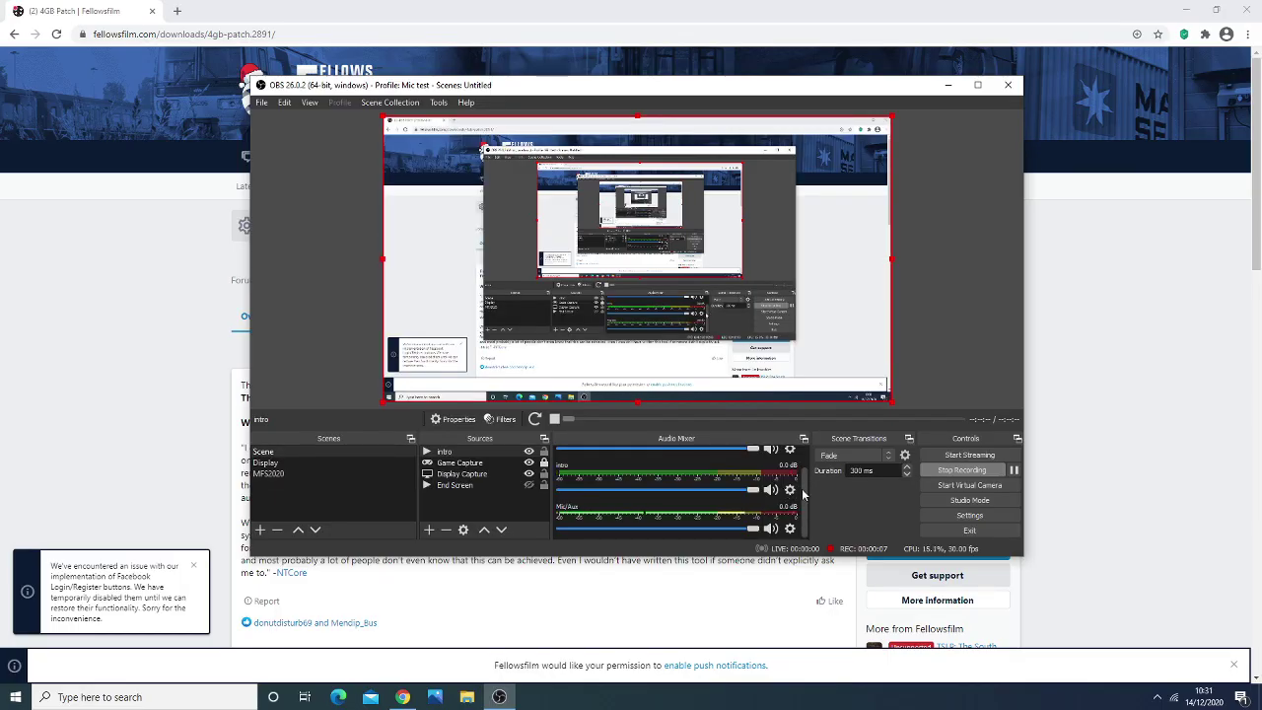
Minimize OBS, download the 4GB Patch archive from the Fellowsfilm page and run 4gb_patch.exe from it.
scroll(806, 497, down, 1)
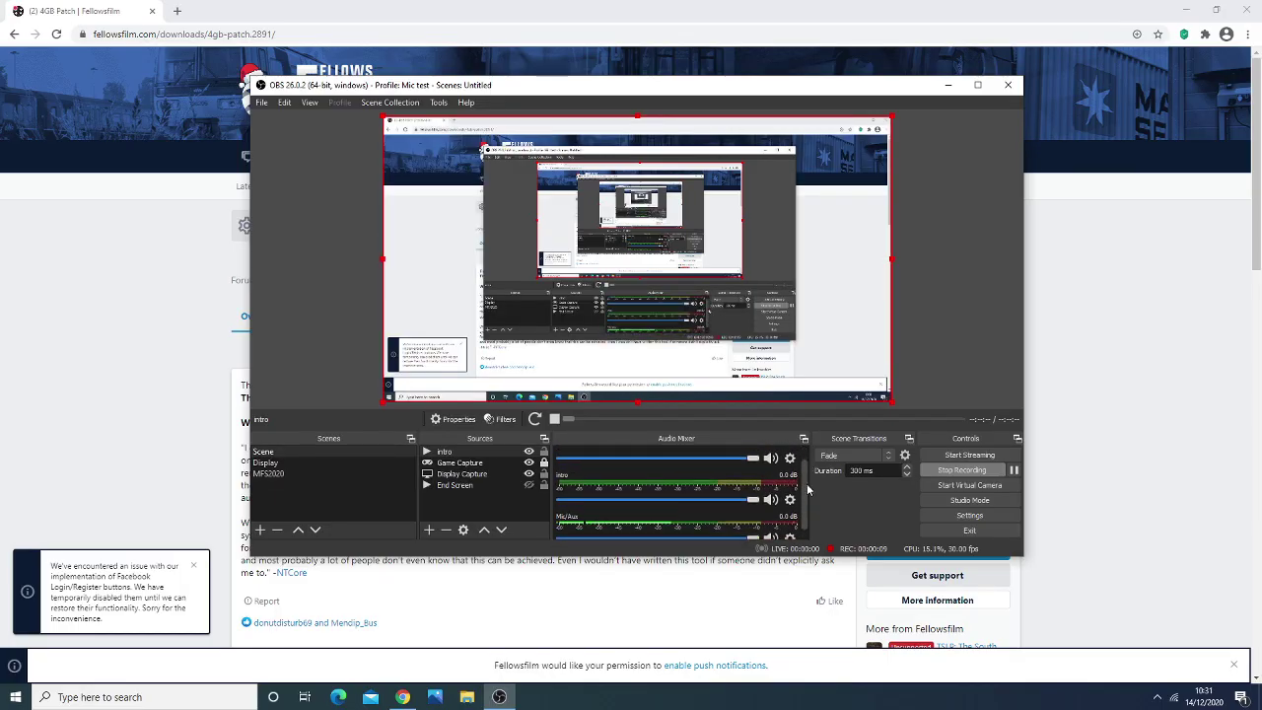
click(944, 86)
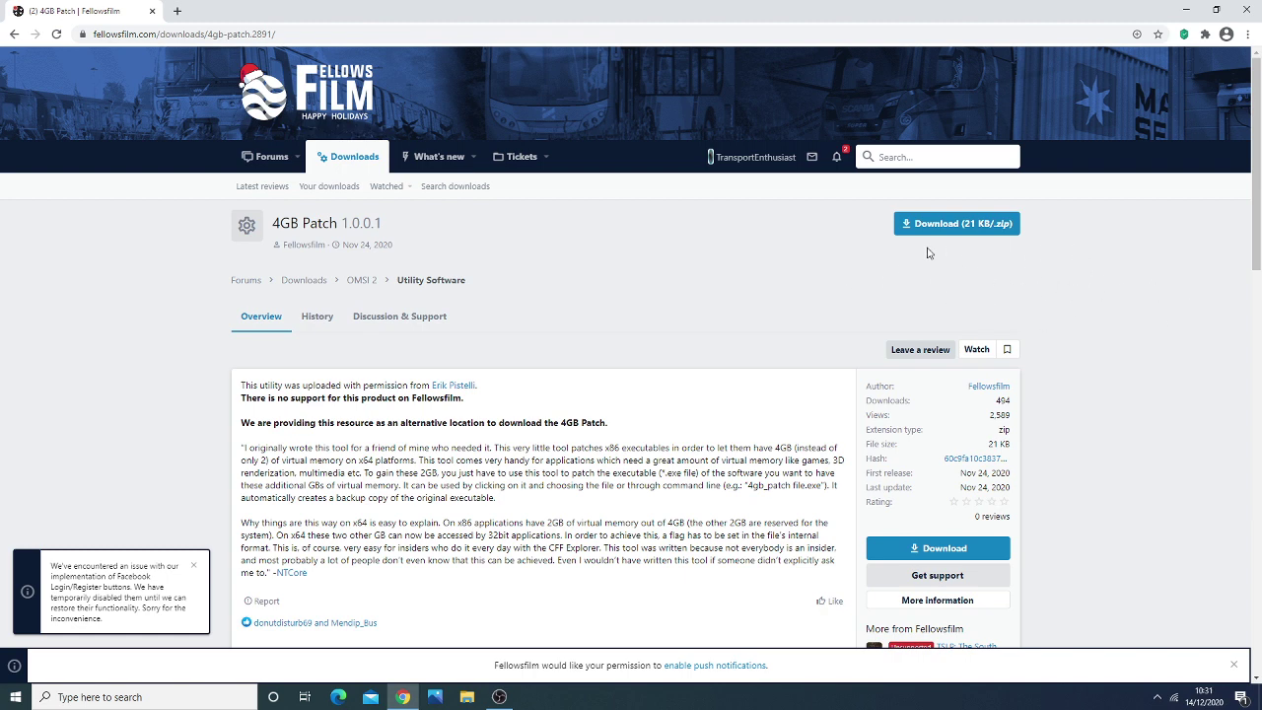
drag(386, 223, 339, 223)
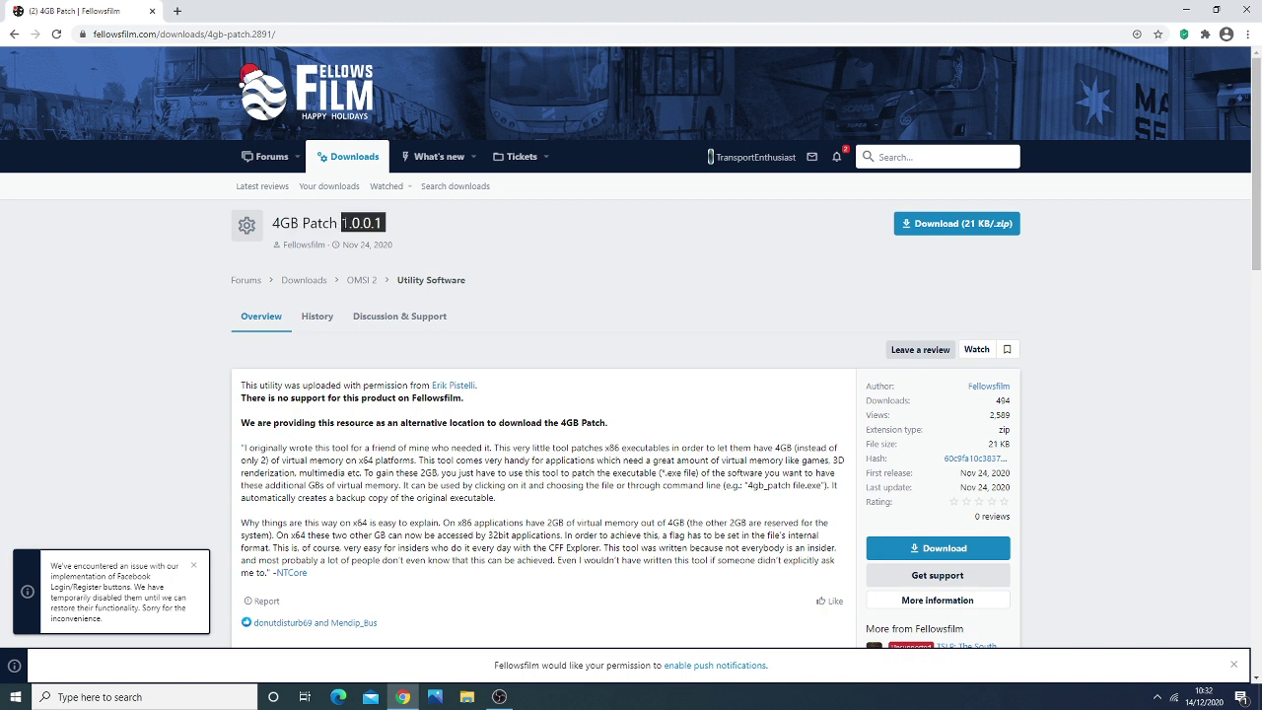
click(680, 265)
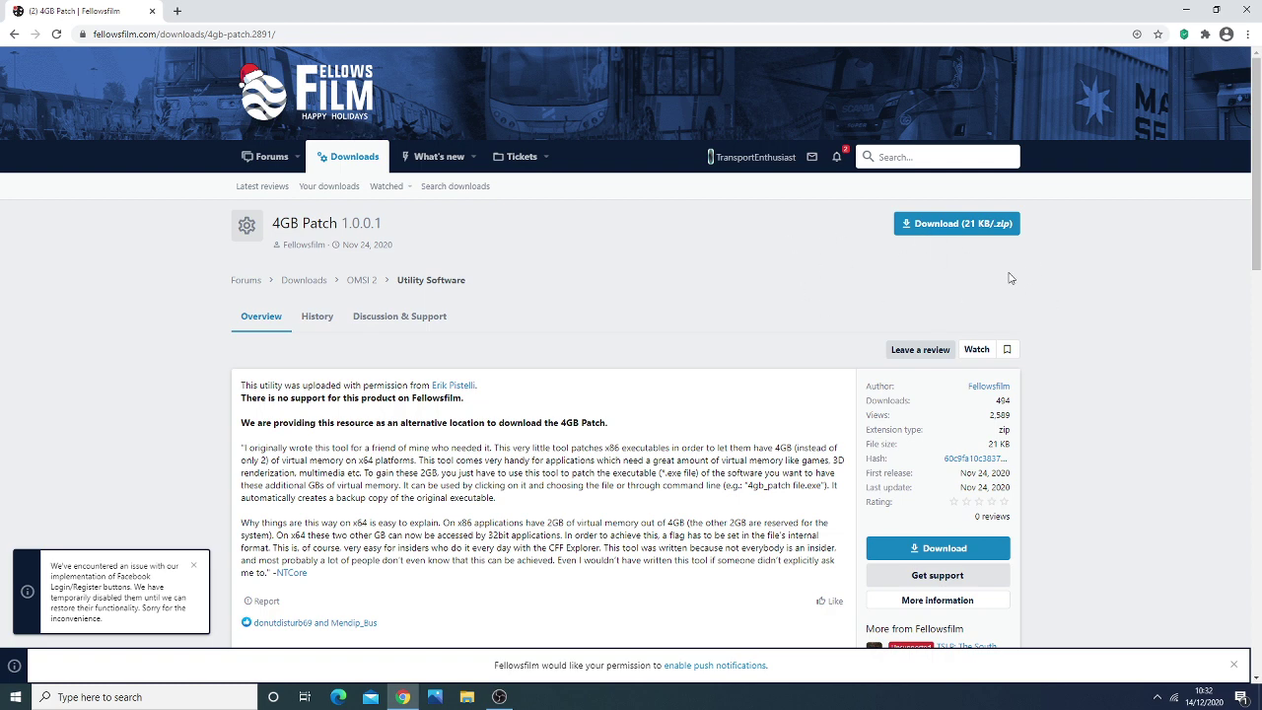
click(929, 239)
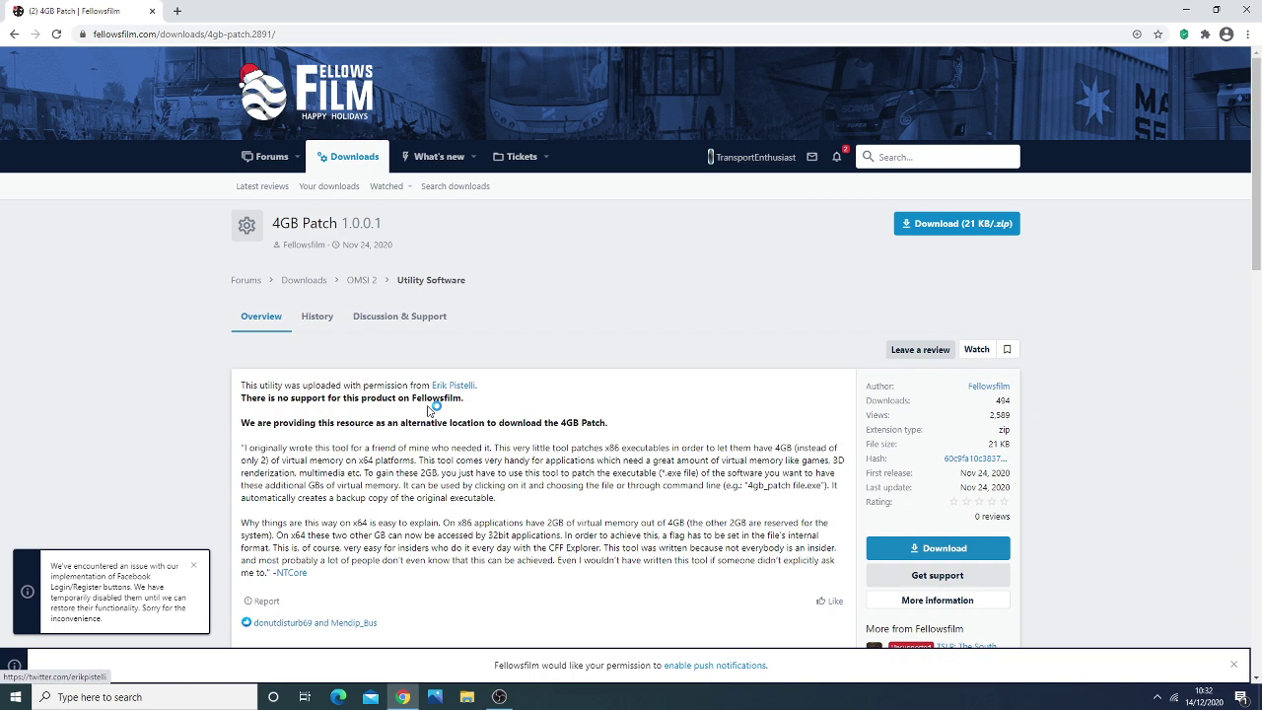
click(940, 135)
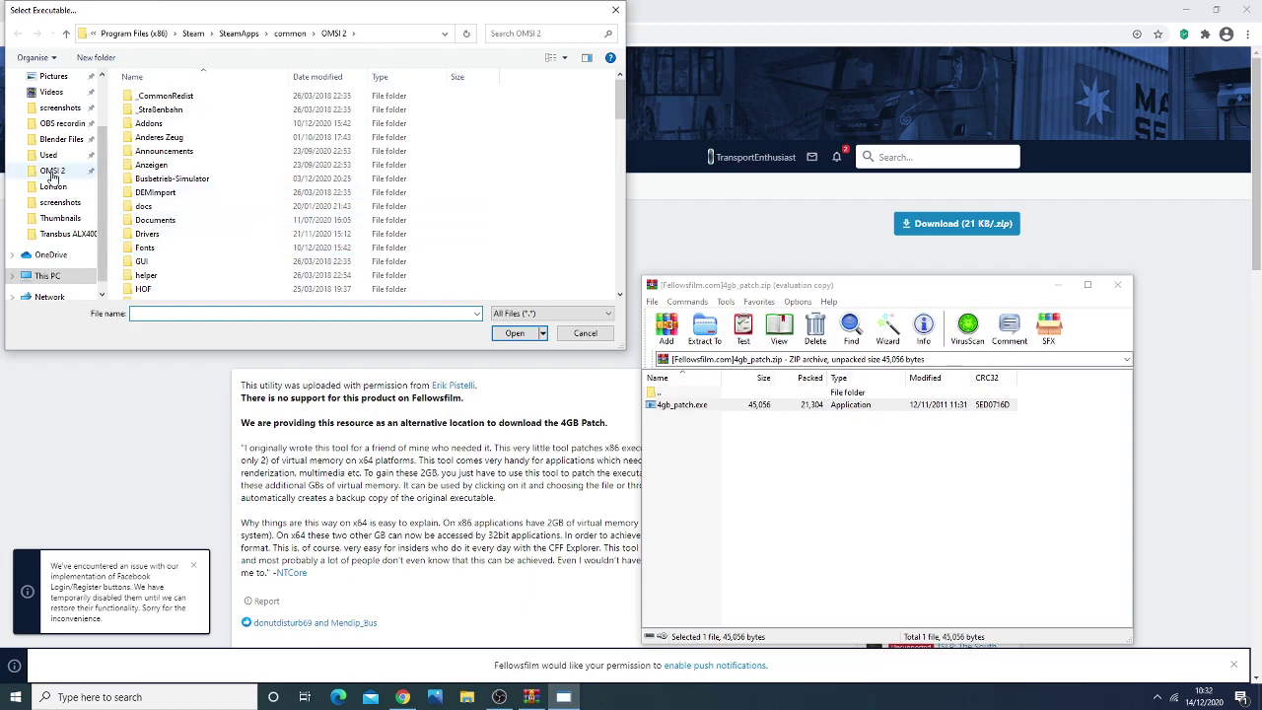
Apply the 4GB patch to the Omsi application in the OMSI 2 Steam folder and close the patcher.
click(56, 175)
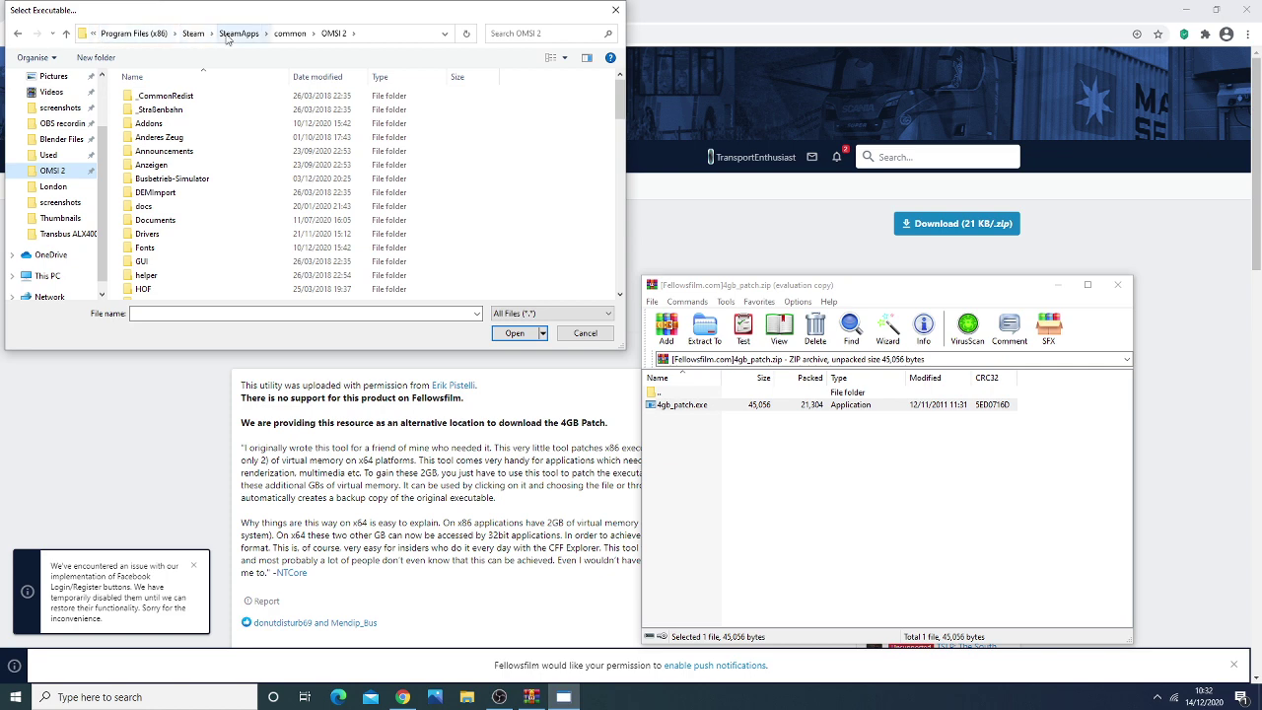
mouse_move(620, 99)
mouse_down()
mouse_move(604, 263)
mouse_move(612, 227)
mouse_up()
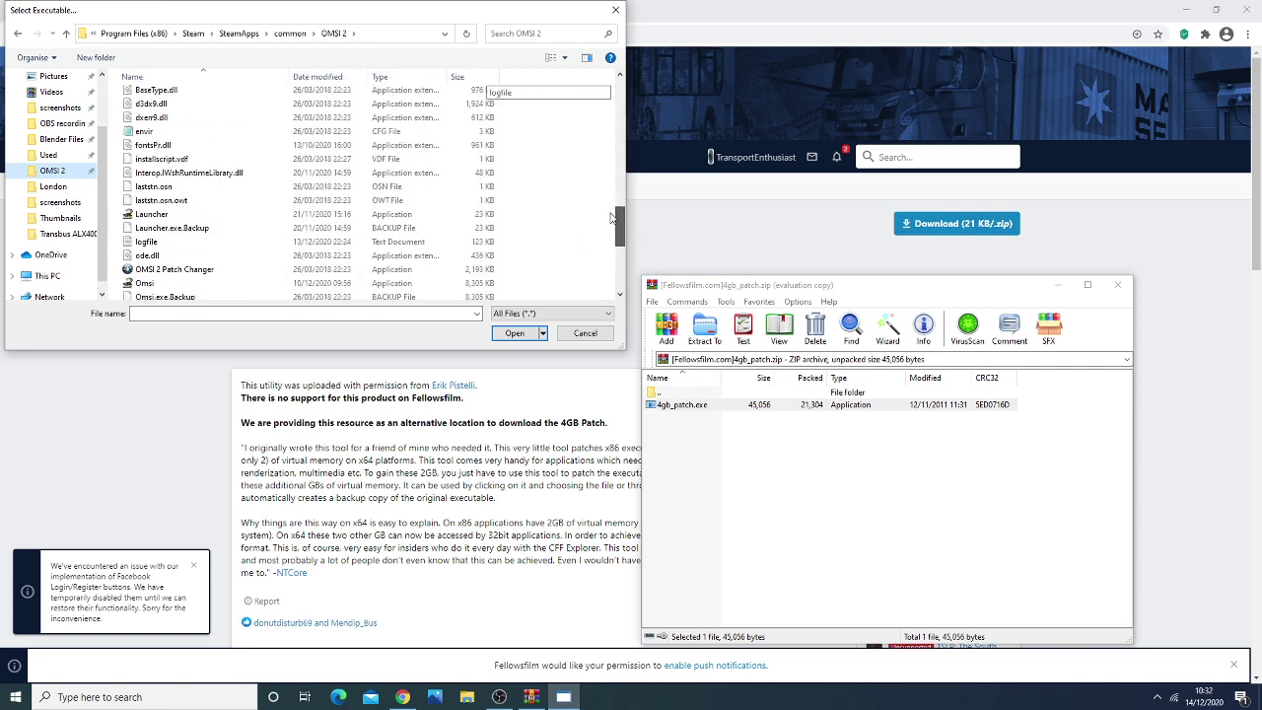
double_click(233, 286)
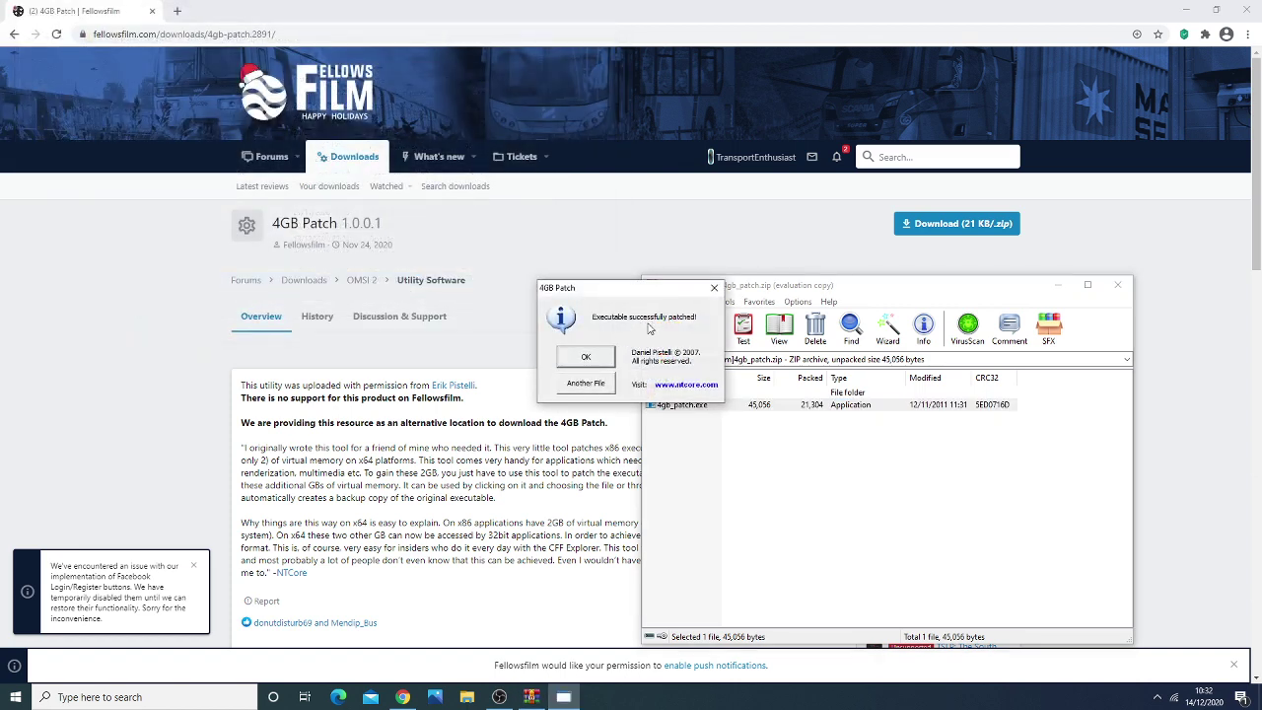
click(600, 361)
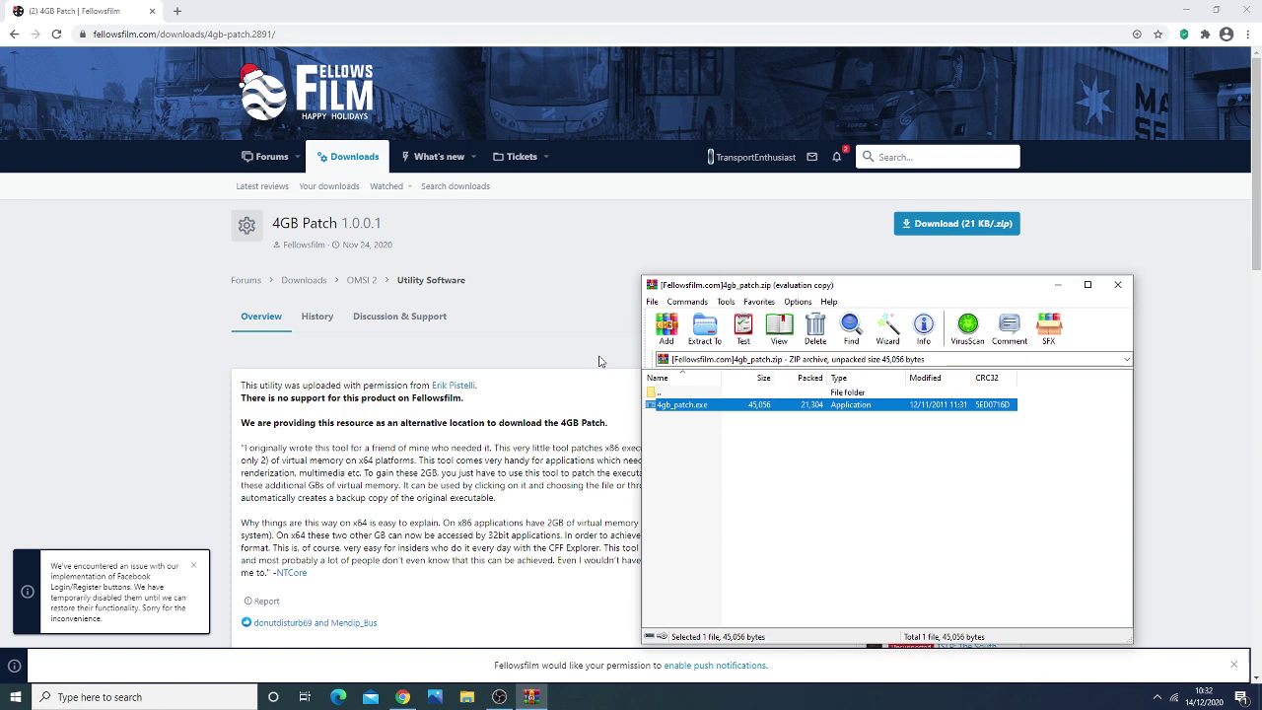
Close the patch archive, minimize the browser and start OMSI 2 from its desktop launcher with the OMSI 2 option.
click(1118, 284)
click(1186, 9)
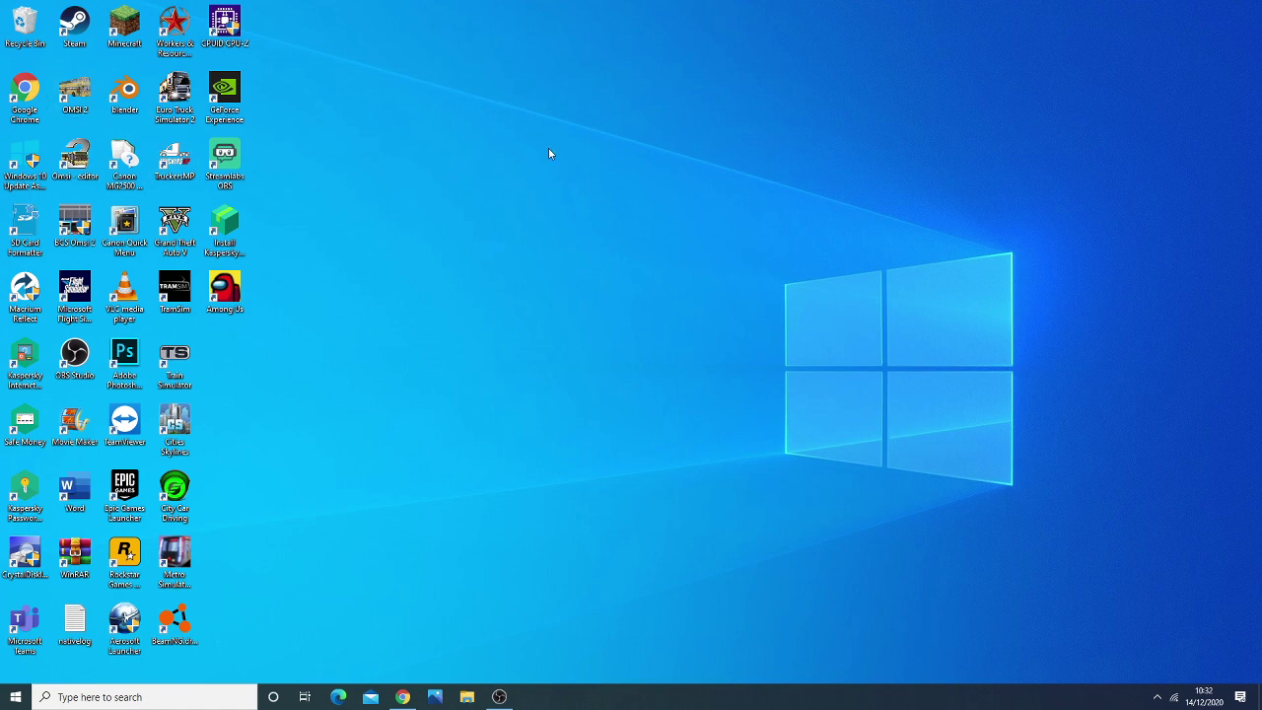
double_click(85, 109)
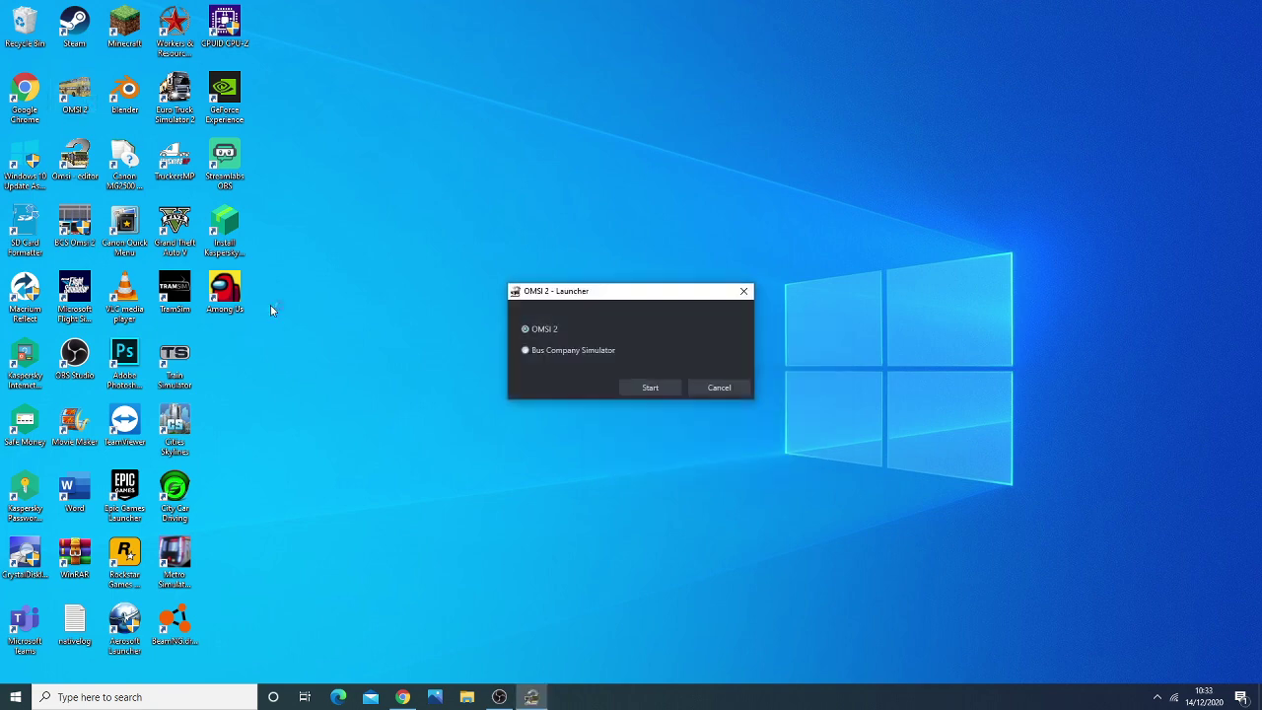
click(661, 389)
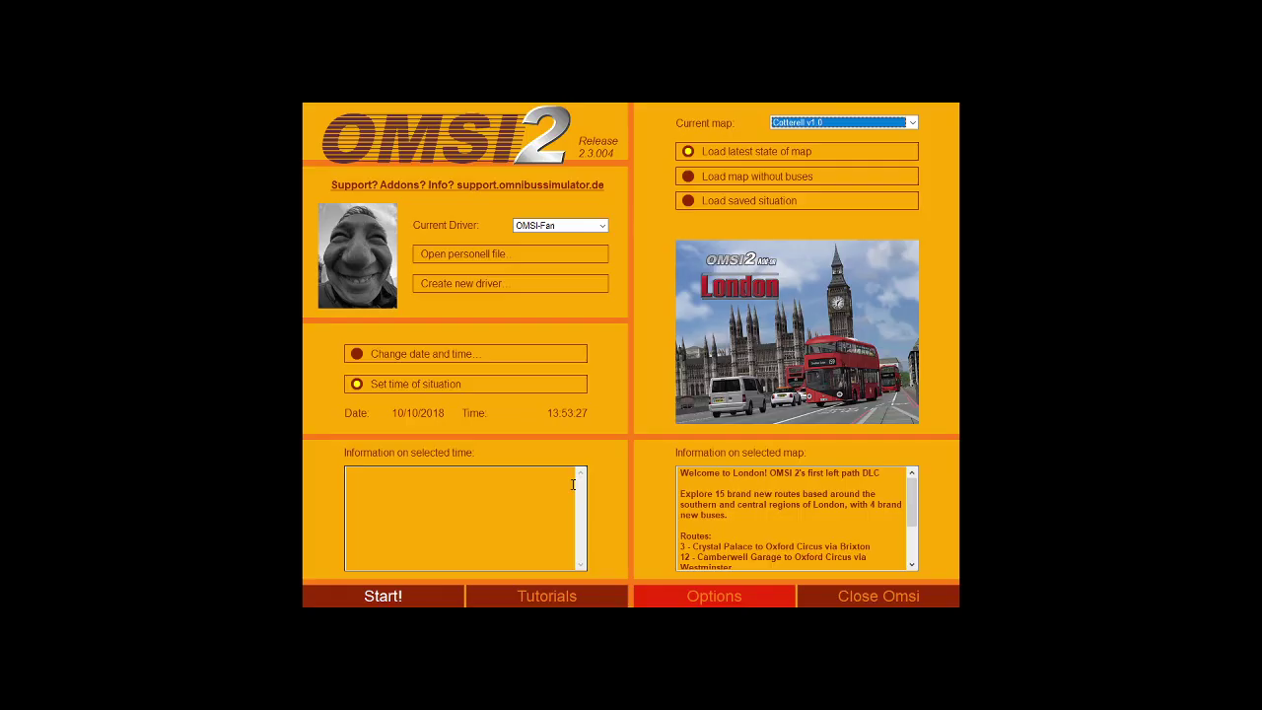
Select London as the current map.
click(895, 124)
scroll(838, 163, down, 3)
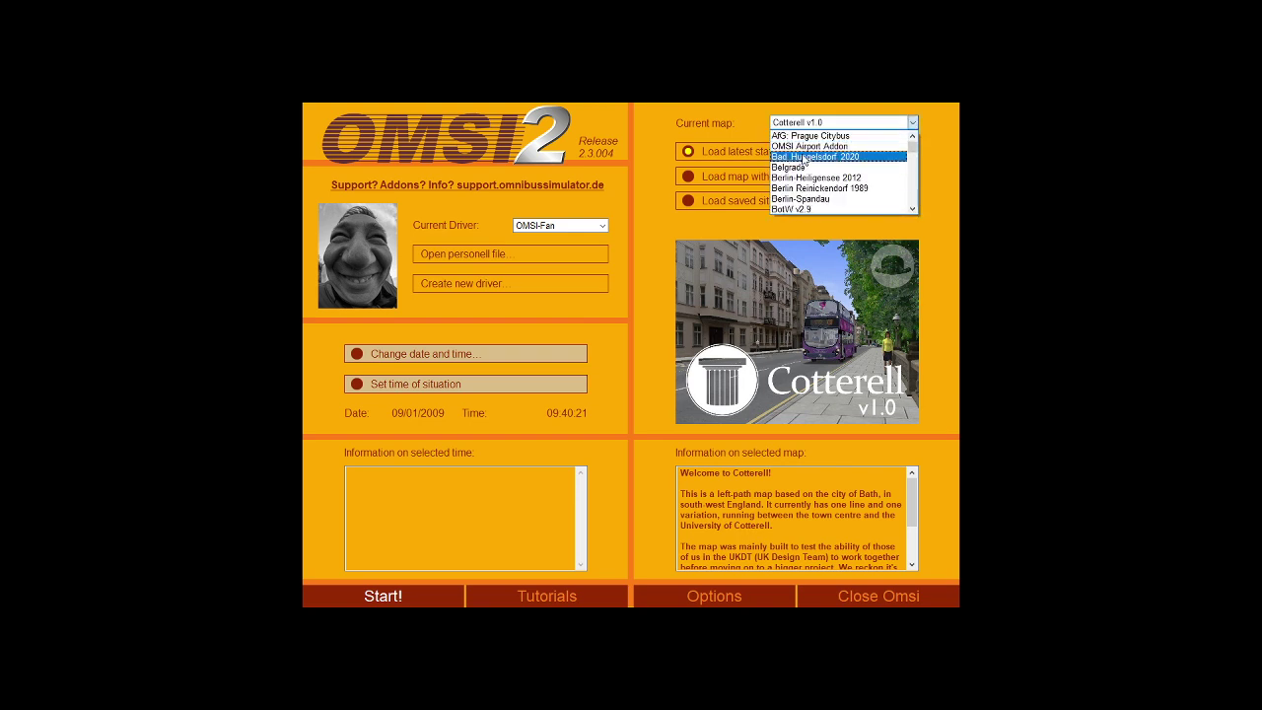
scroll(821, 167, down, 2)
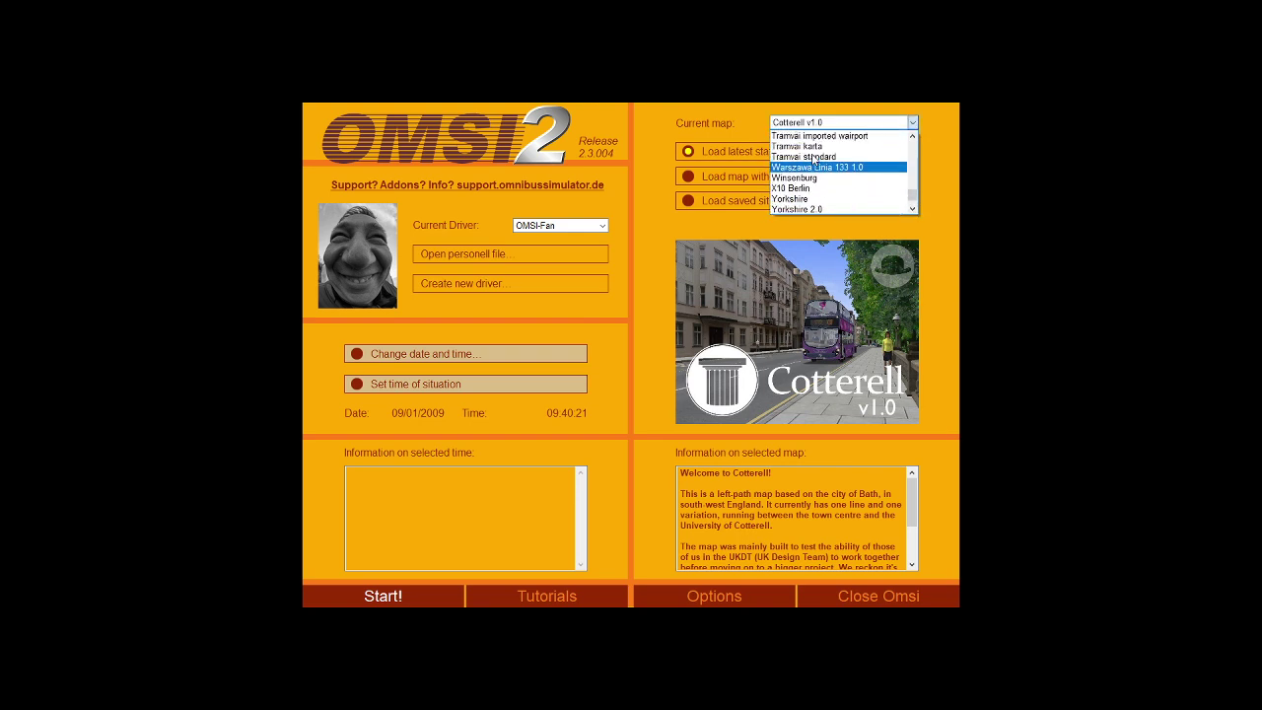
click(814, 158)
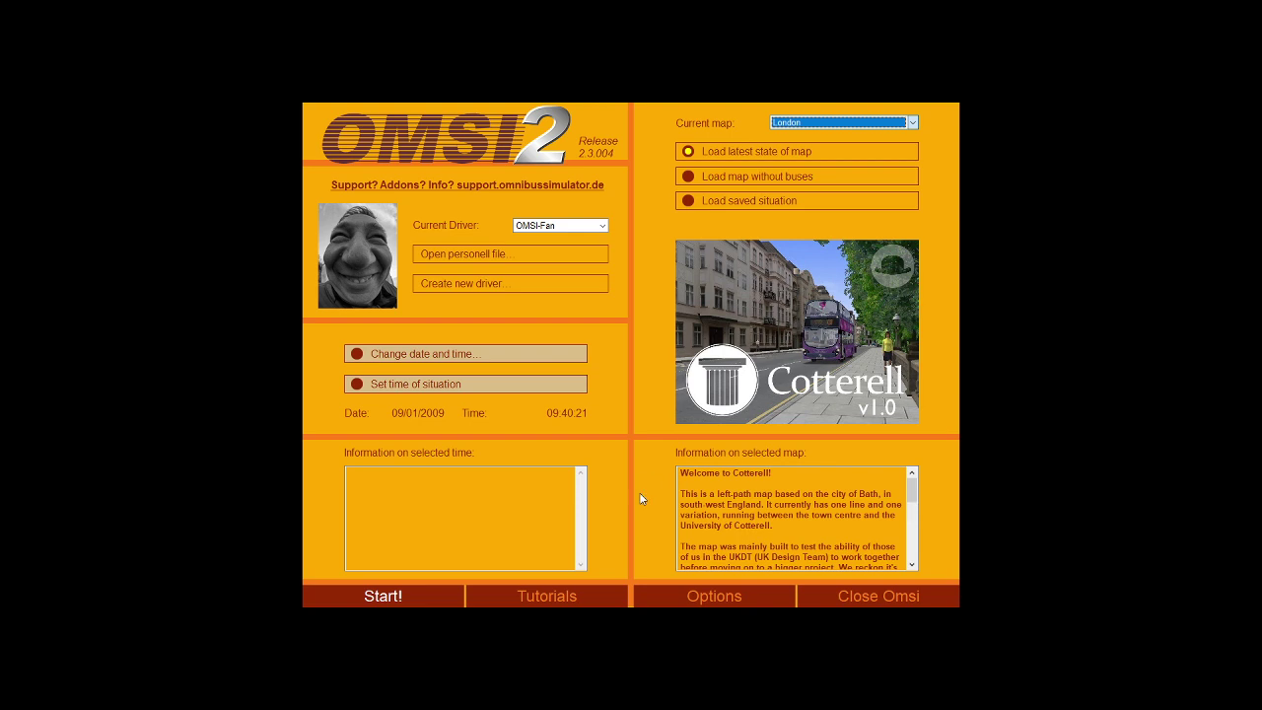
Set the maximum texture memory for high-res texture loading to 1024.0 MB in the advanced graphics options.
click(706, 597)
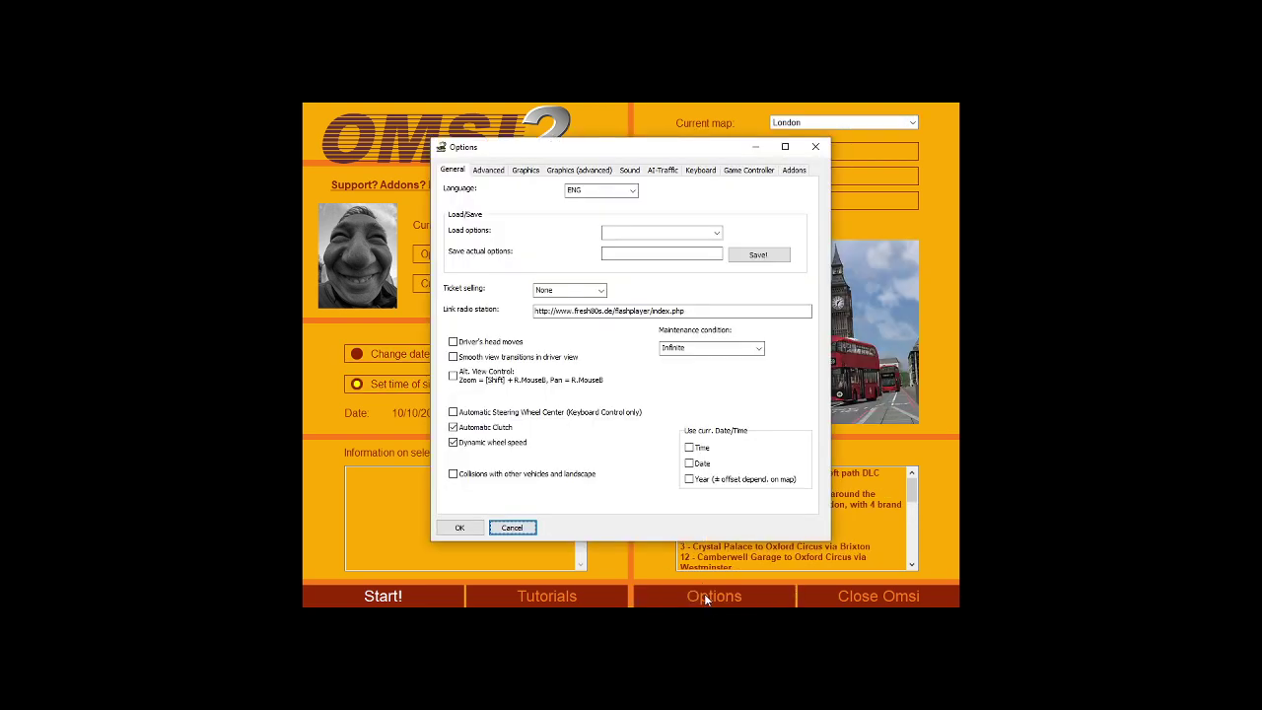
click(531, 170)
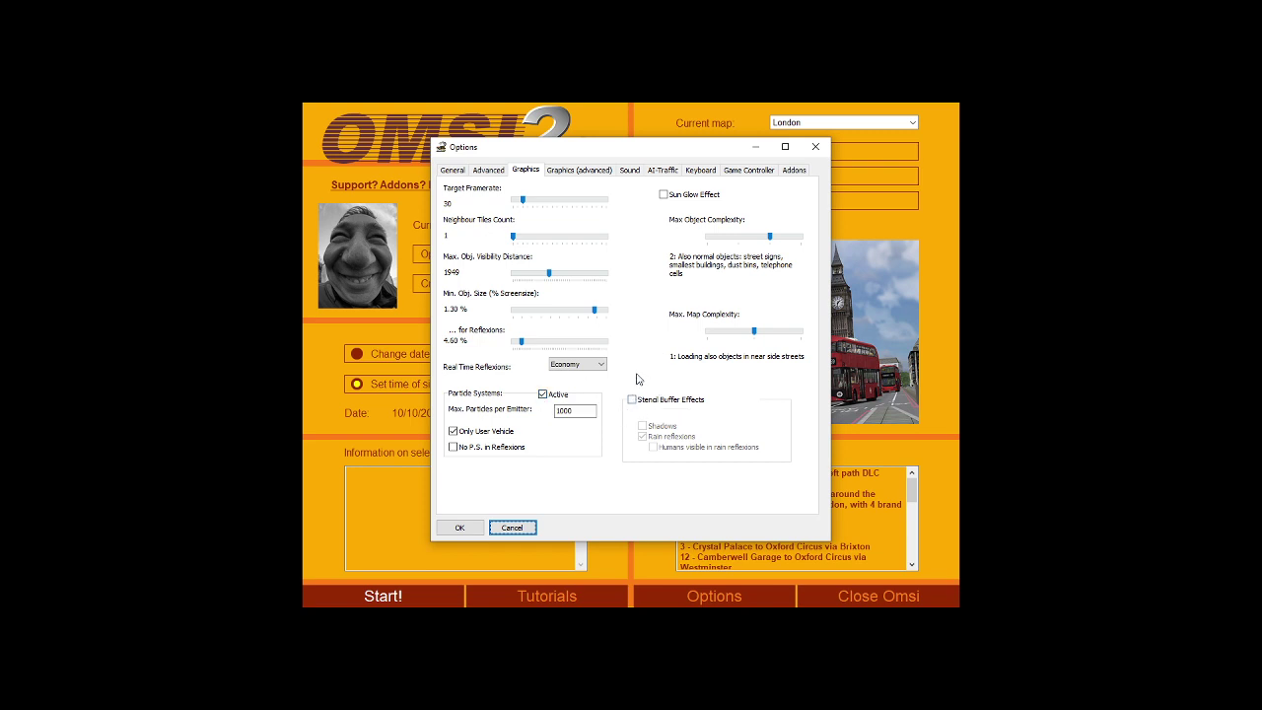
click(575, 172)
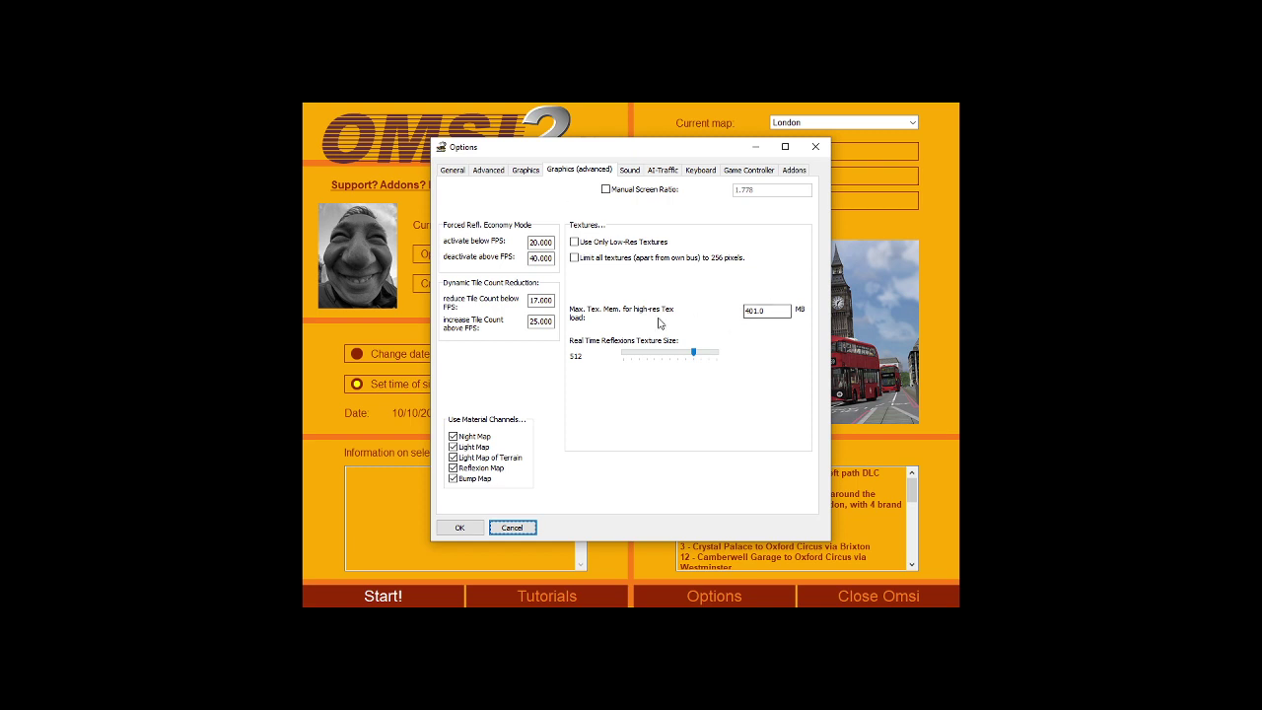
drag(754, 310, 757, 311)
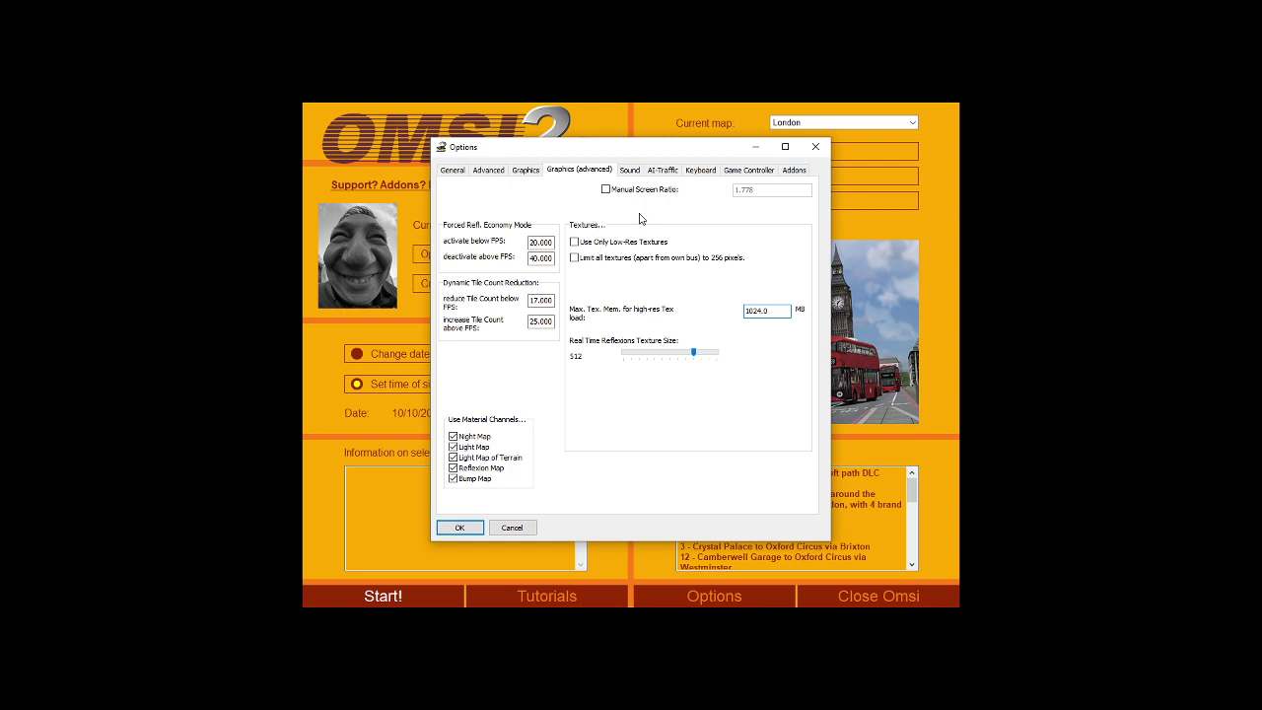
Check the basic graphics settings, adjust Humans Max Count in the AI traffic options and save the options.
click(642, 168)
click(524, 171)
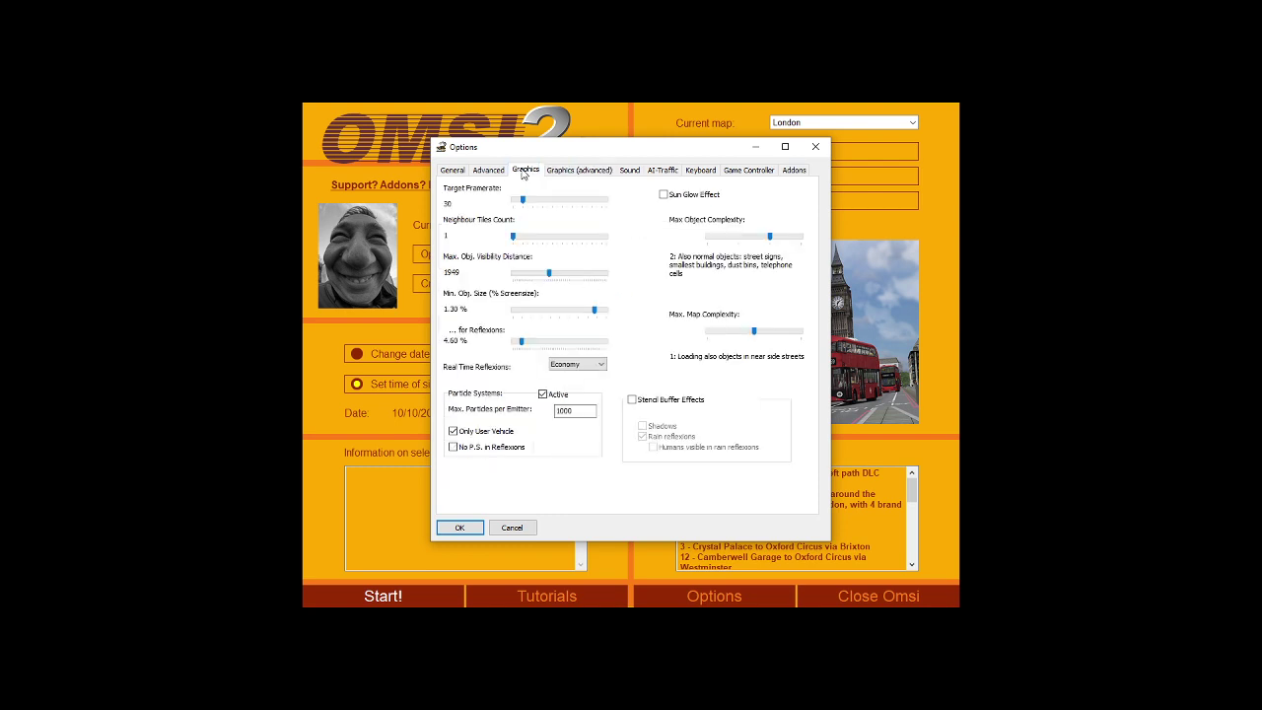
click(655, 171)
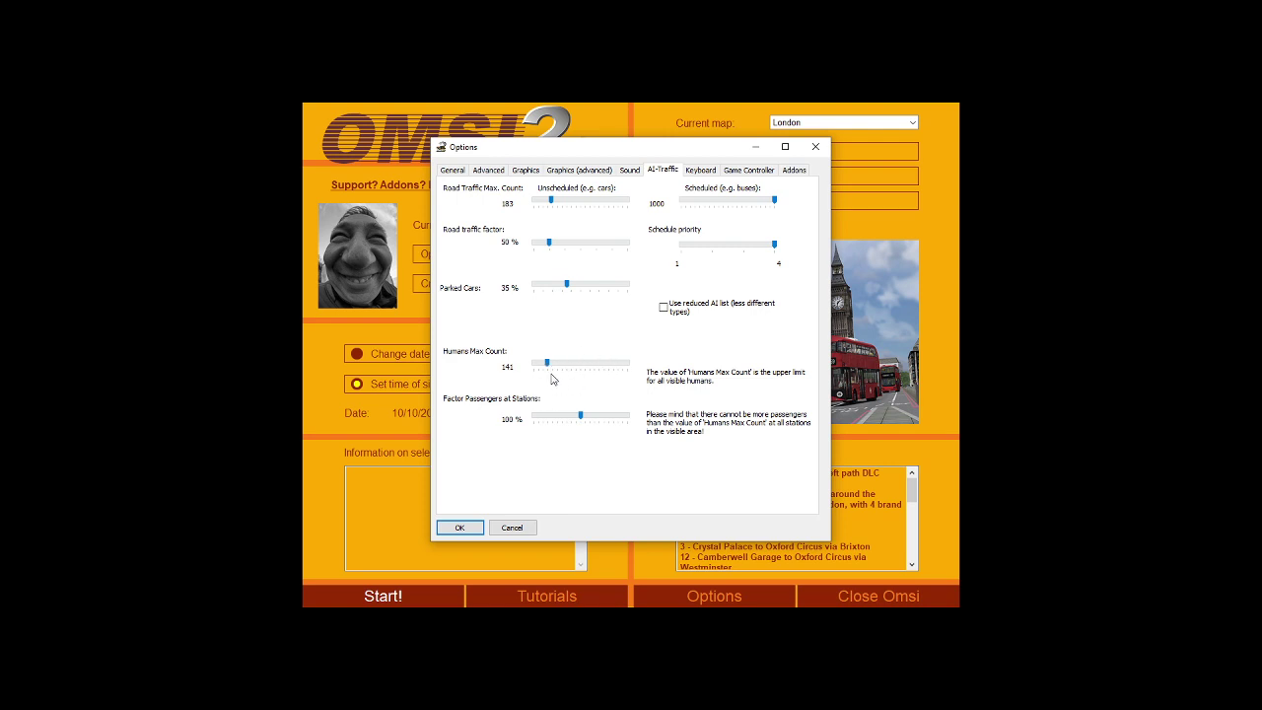
drag(548, 366, 555, 365)
click(460, 527)
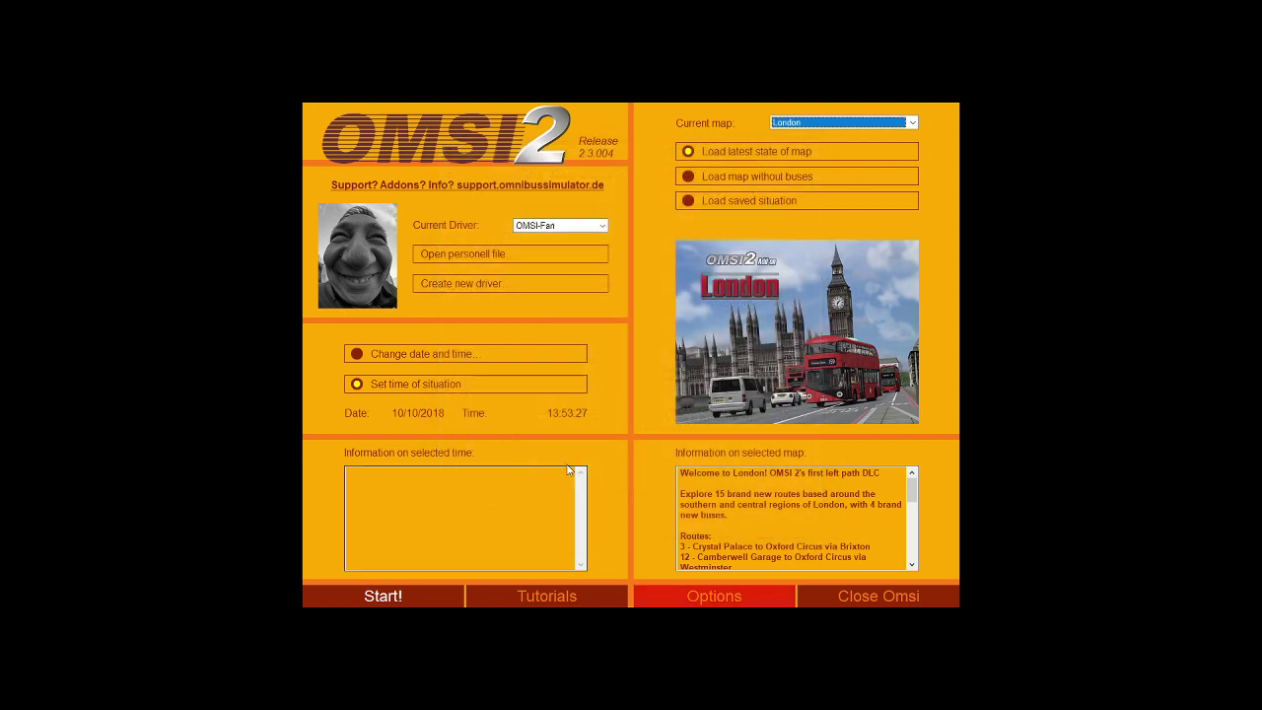
Reopen the options to review the advanced and basic graphics settings, and close them without changes.
click(681, 598)
click(571, 171)
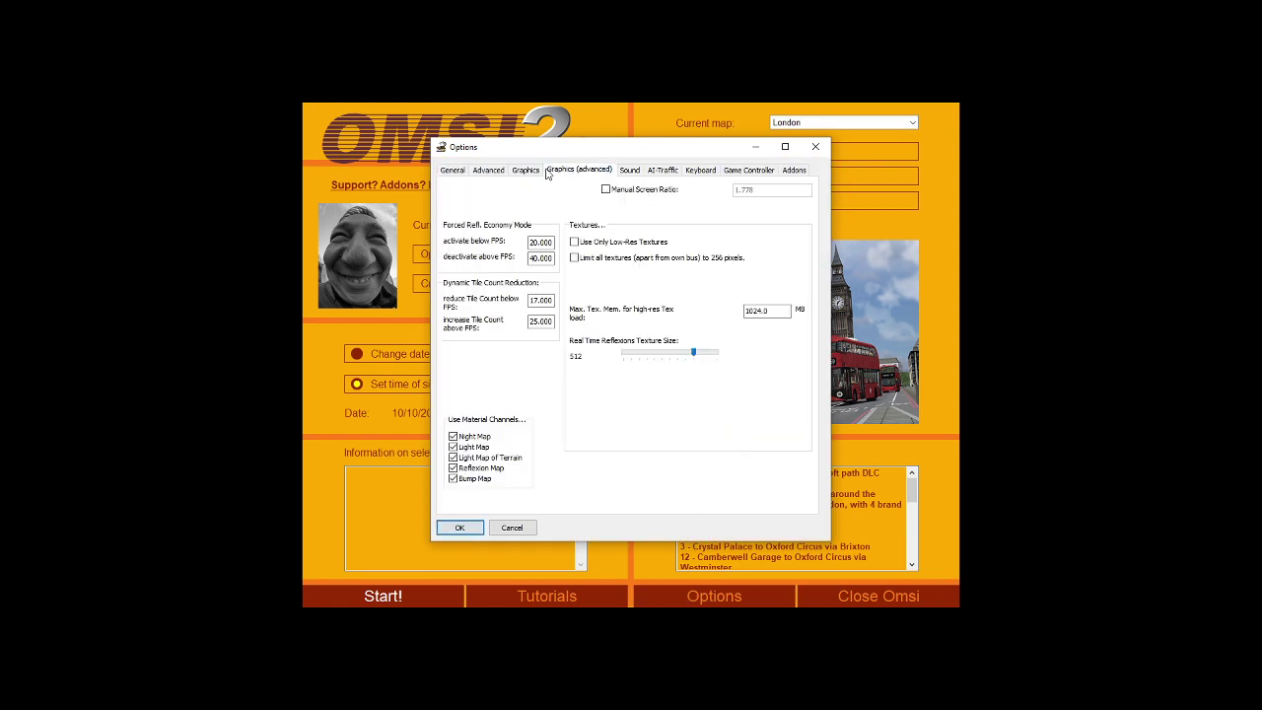
click(531, 175)
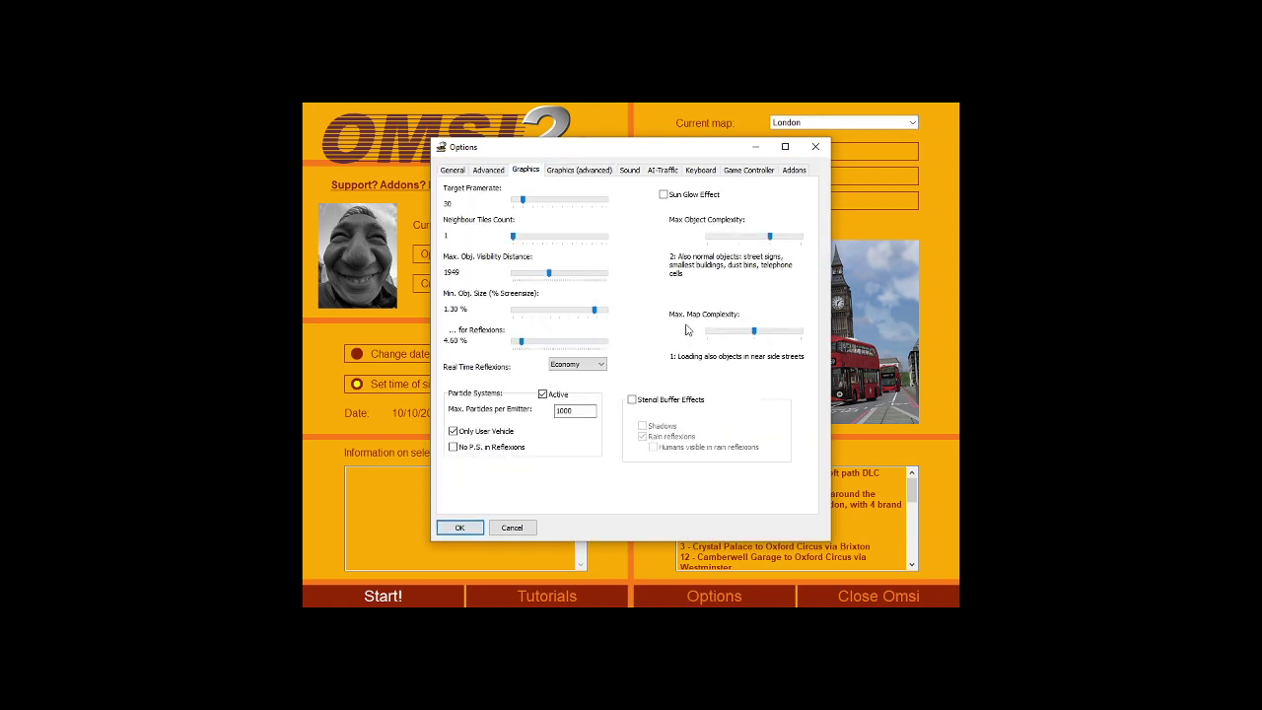
click(815, 147)
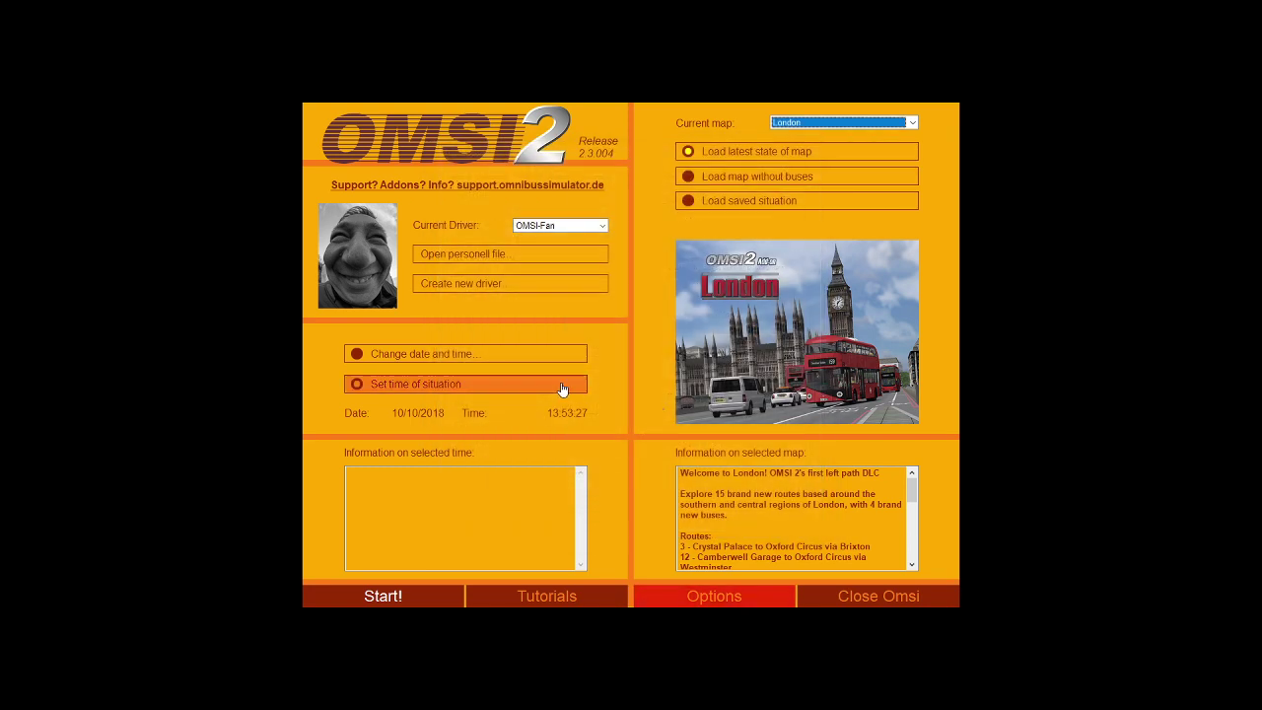